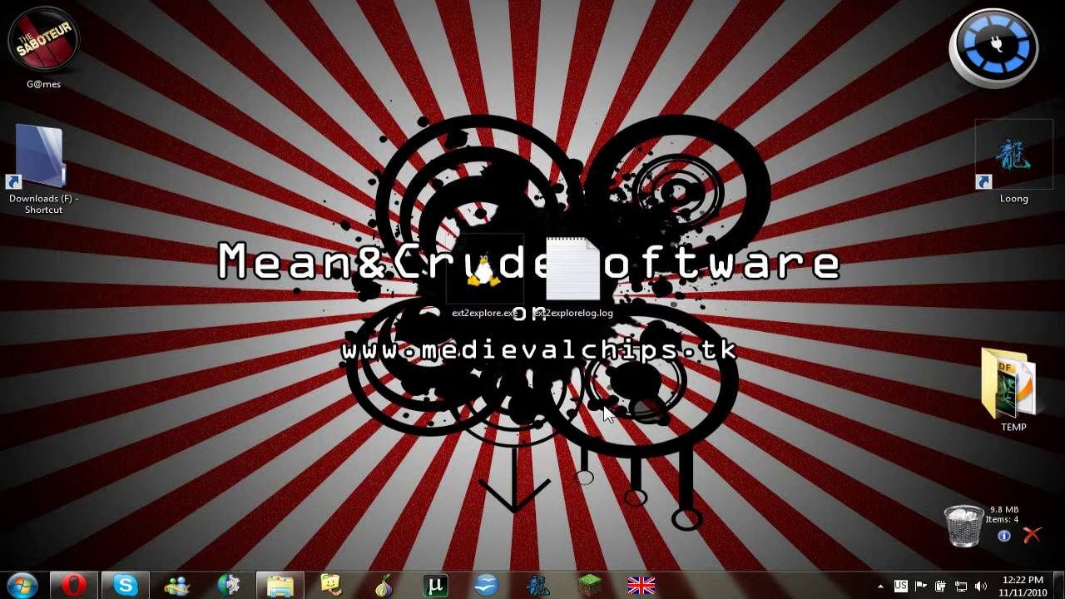
Select the ext2explore.exe program file among the Ext2explore files on the desktop.
{"action": "left_click", "coordinate": [483, 286]}
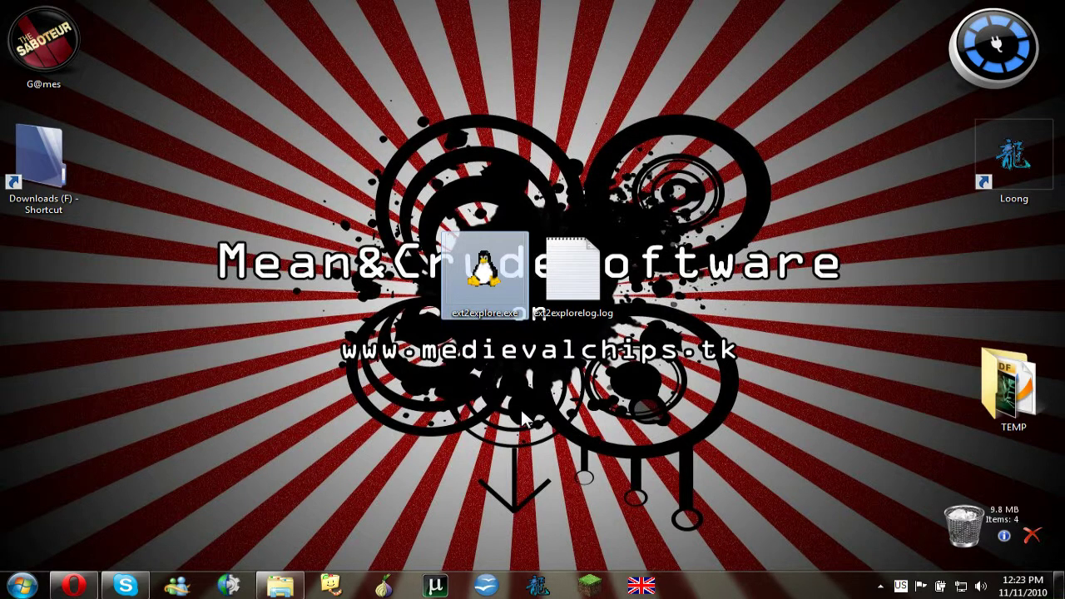
{"action": "left_click", "coordinate": [420, 365]}
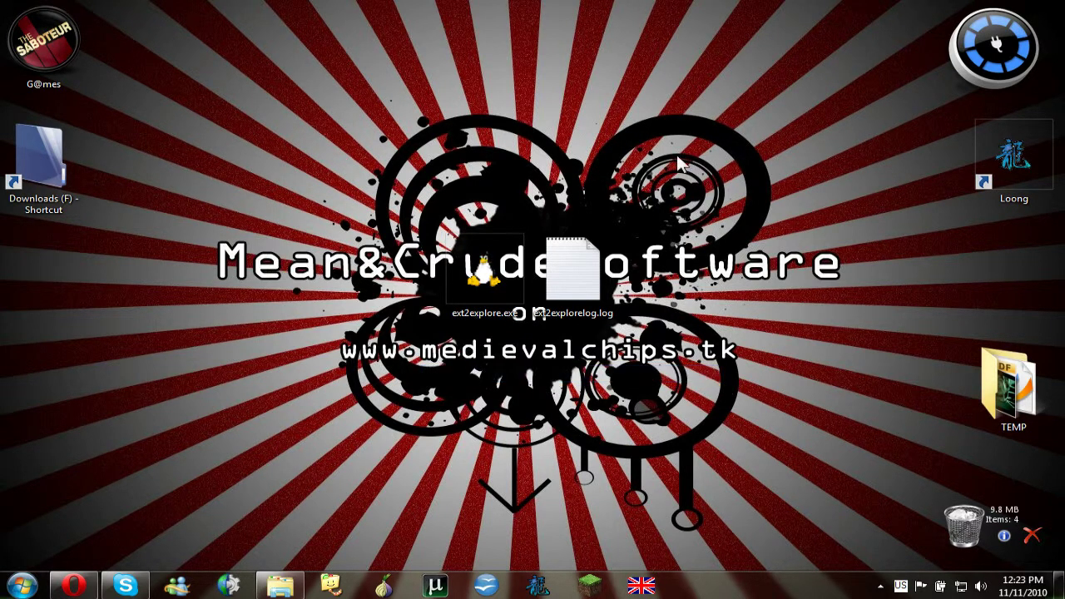
{"action": "left_click_drag", "start_coordinate": [669, 134], "coordinate": [309, 403]}
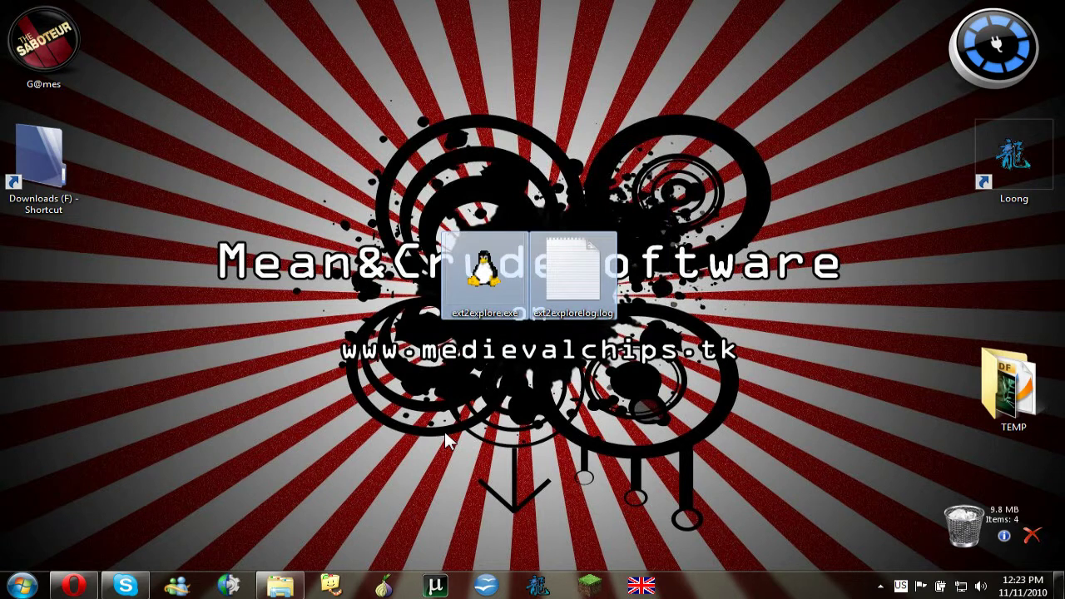
{"action": "left_click", "coordinate": [472, 299]}
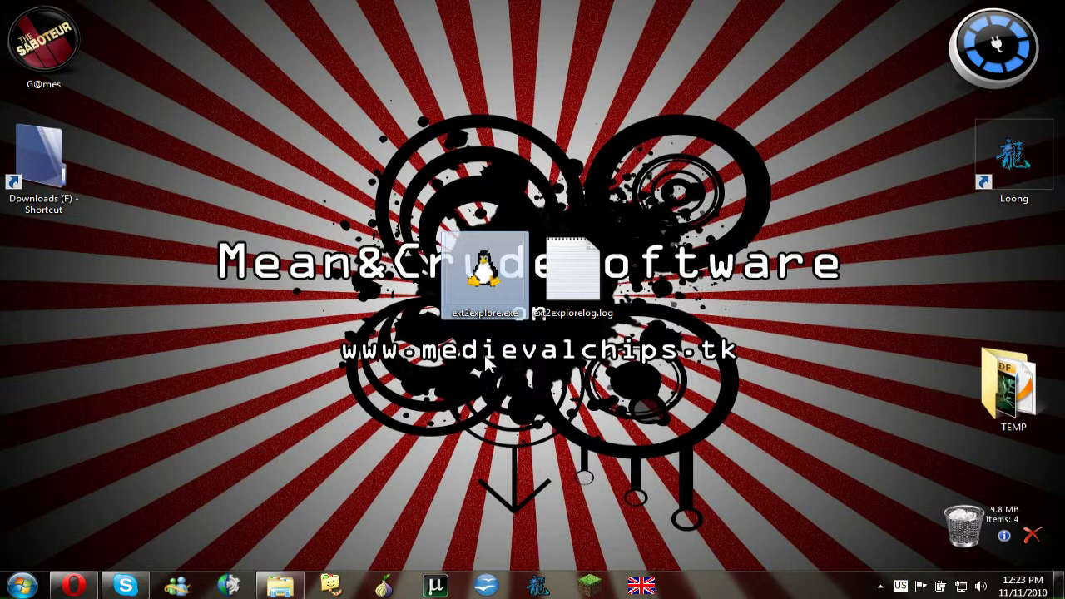
{"action": "left_click", "coordinate": [487, 375]}
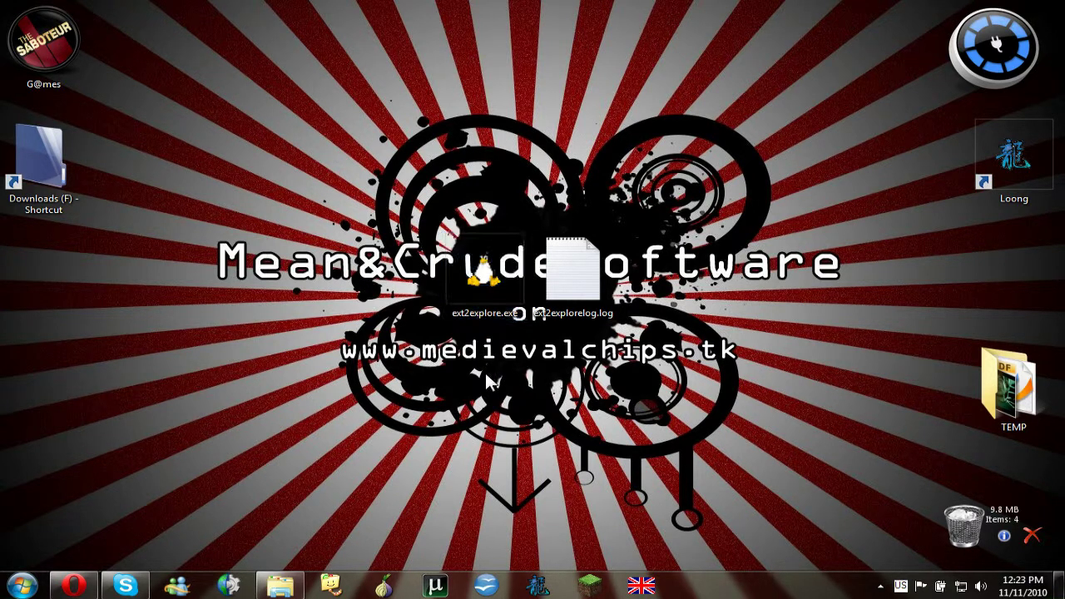
{"action": "left_click", "coordinate": [484, 294]}
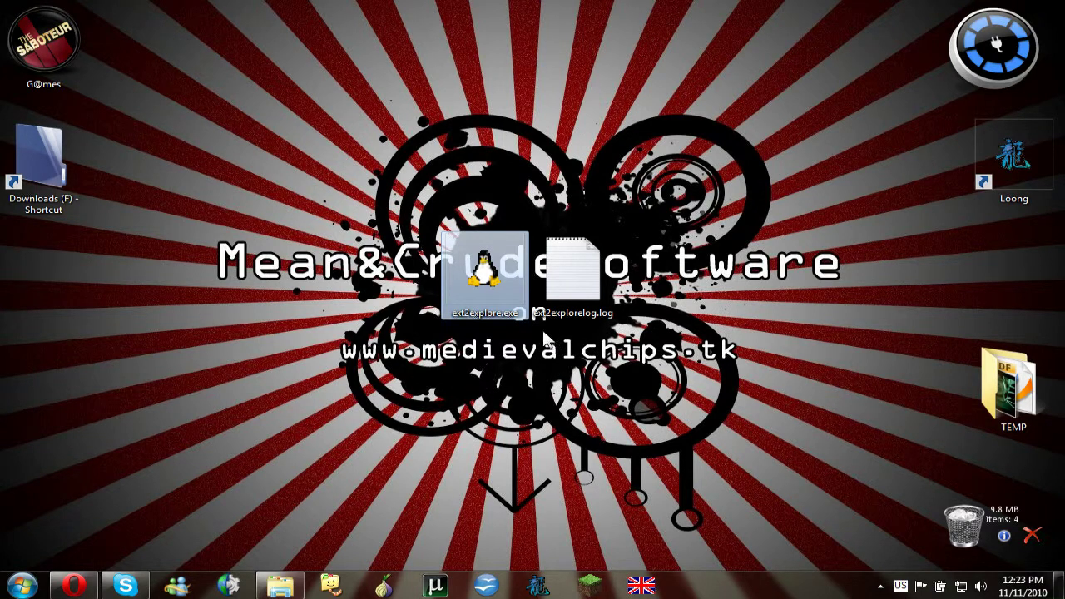
{"action": "left_click", "coordinate": [554, 286]}
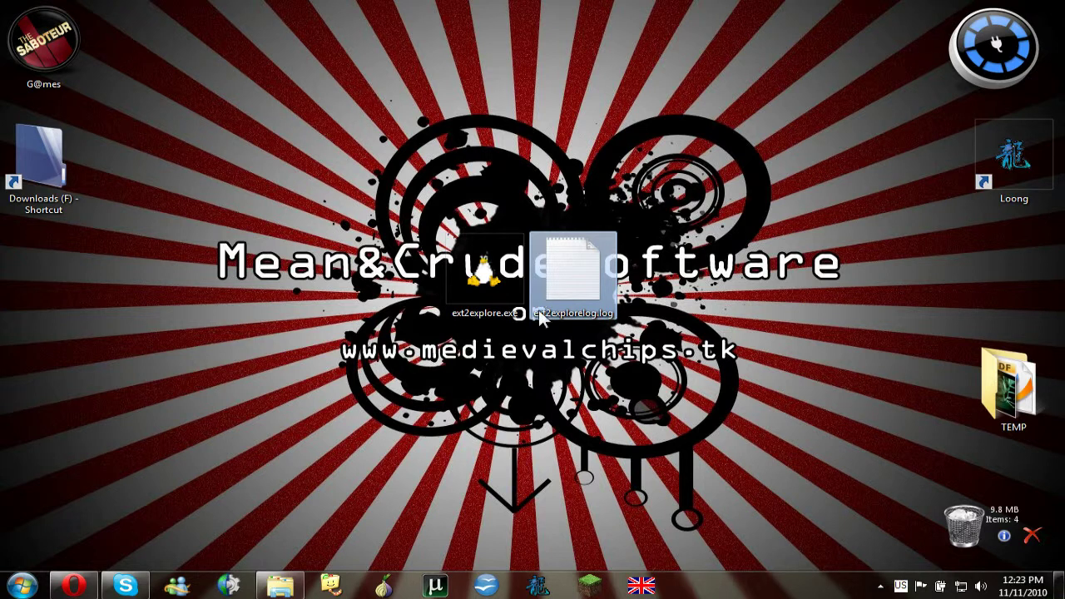
{"action": "left_click", "coordinate": [340, 268]}
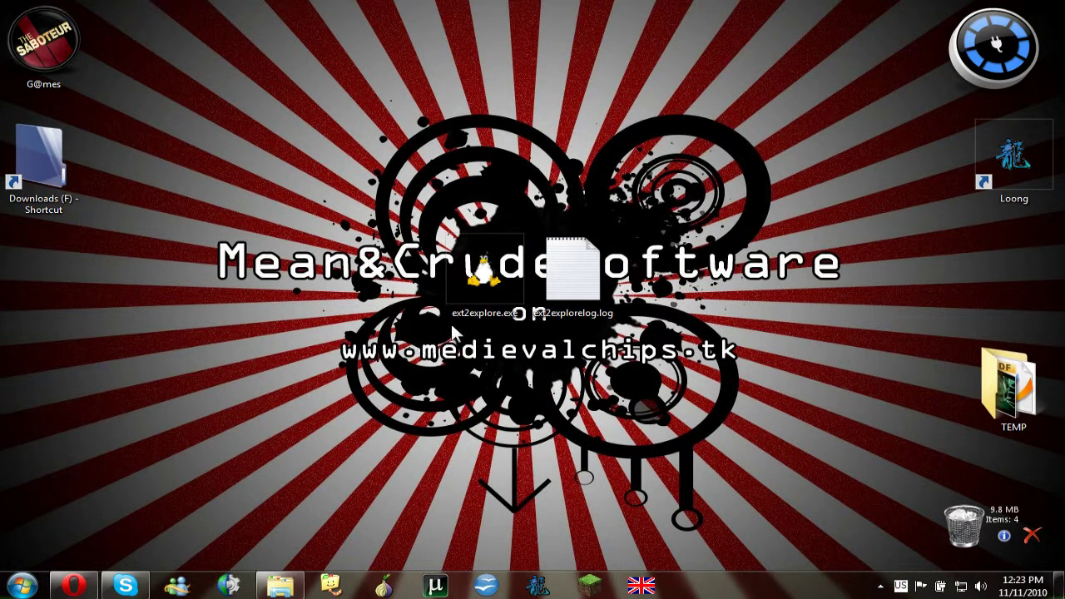
{"action": "left_click_drag", "start_coordinate": [389, 351], "coordinate": [390, 351]}
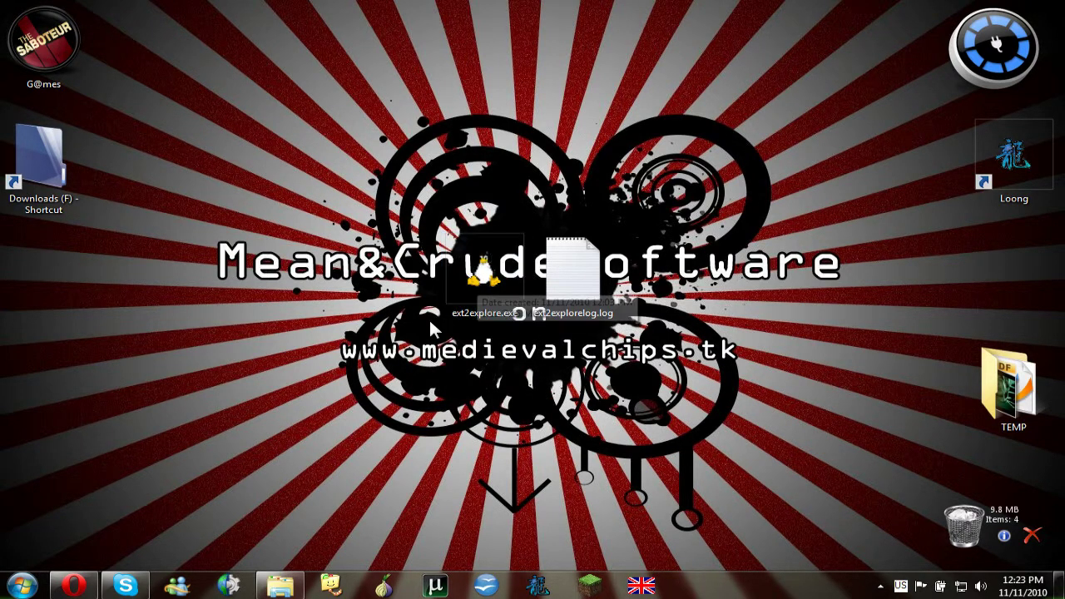
{"action": "left_click", "coordinate": [483, 282]}
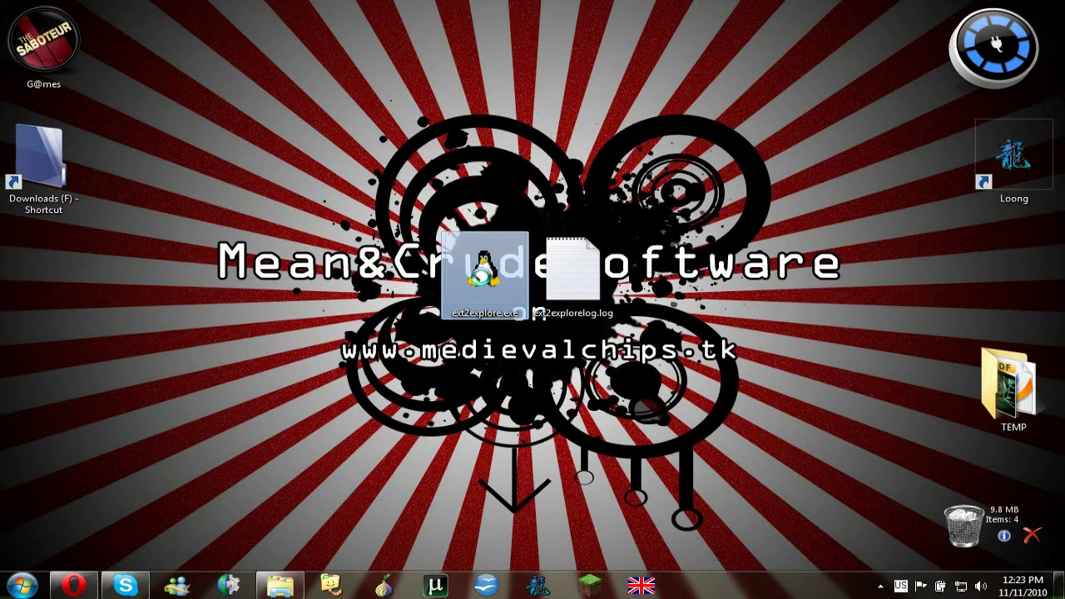
Launch ext2explore.exe with Run as administrator.
{"action": "right_click", "coordinate": [483, 282]}
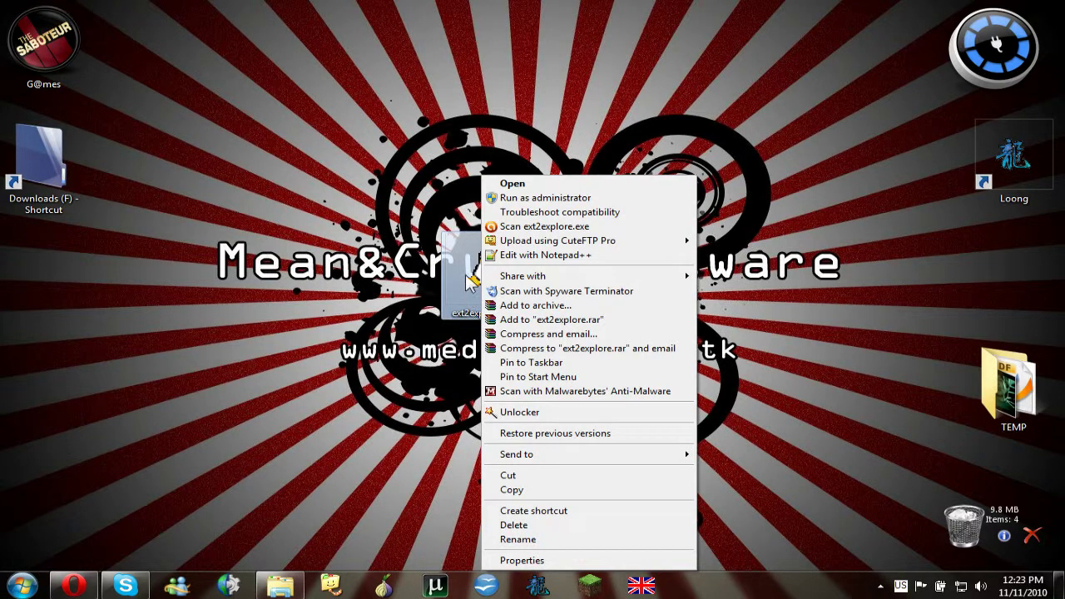
{"action": "left_click", "coordinate": [435, 276]}
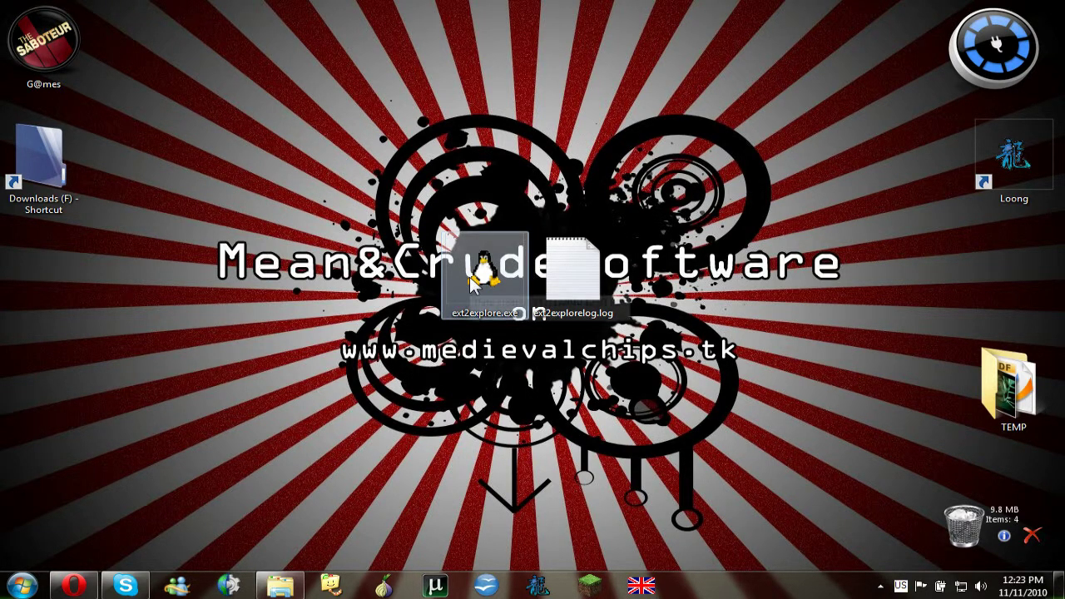
{"action": "right_click", "coordinate": [466, 275]}
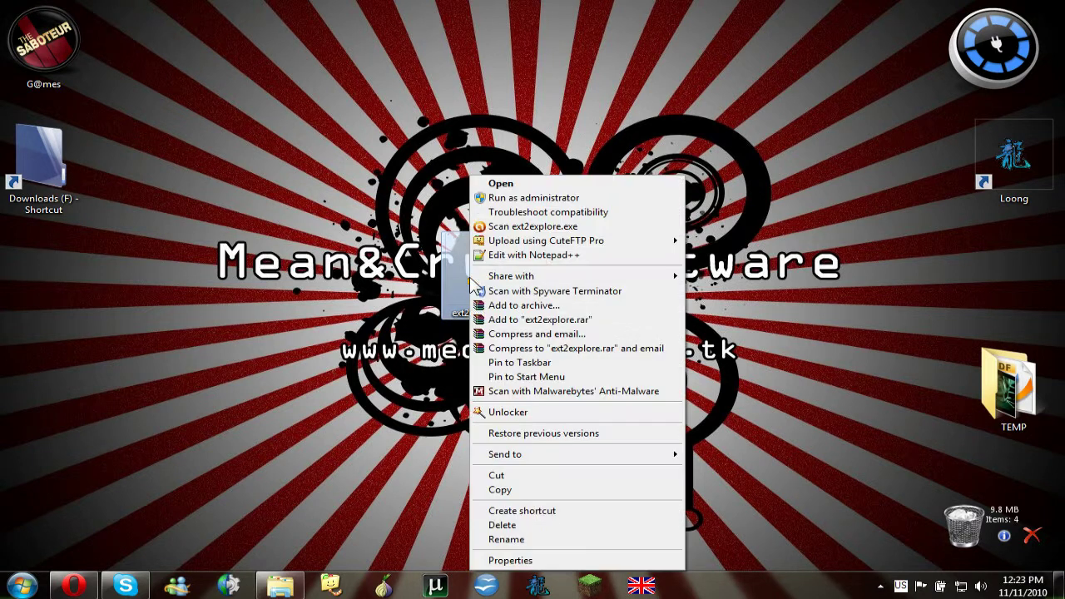
{"action": "left_click", "coordinate": [523, 200]}
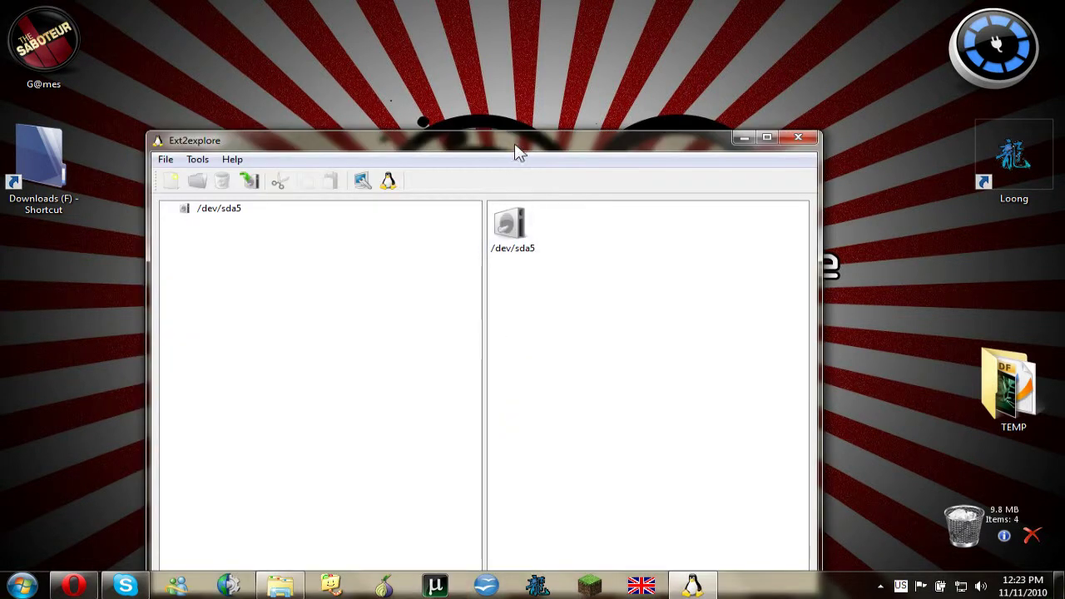
Reposition the Ext2explore window with the /dev/sda5 partition selected.
{"action": "left_click_drag", "start_coordinate": [516, 150], "coordinate": [519, 91]}
{"action": "left_click", "coordinate": [513, 168]}
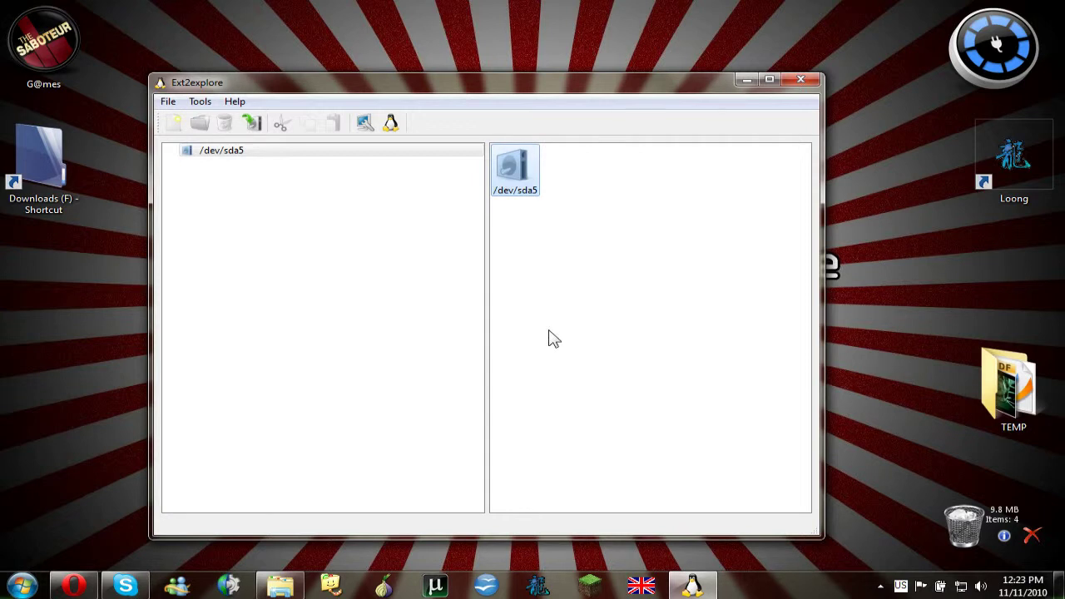
{"action": "mouse_move", "coordinate": [617, 91]}
{"action": "left_mouse_down"}
{"action": "mouse_move", "coordinate": [765, 160]}
{"action": "mouse_move", "coordinate": [840, 84]}
{"action": "mouse_move", "coordinate": [822, 88]}
{"action": "left_mouse_up"}
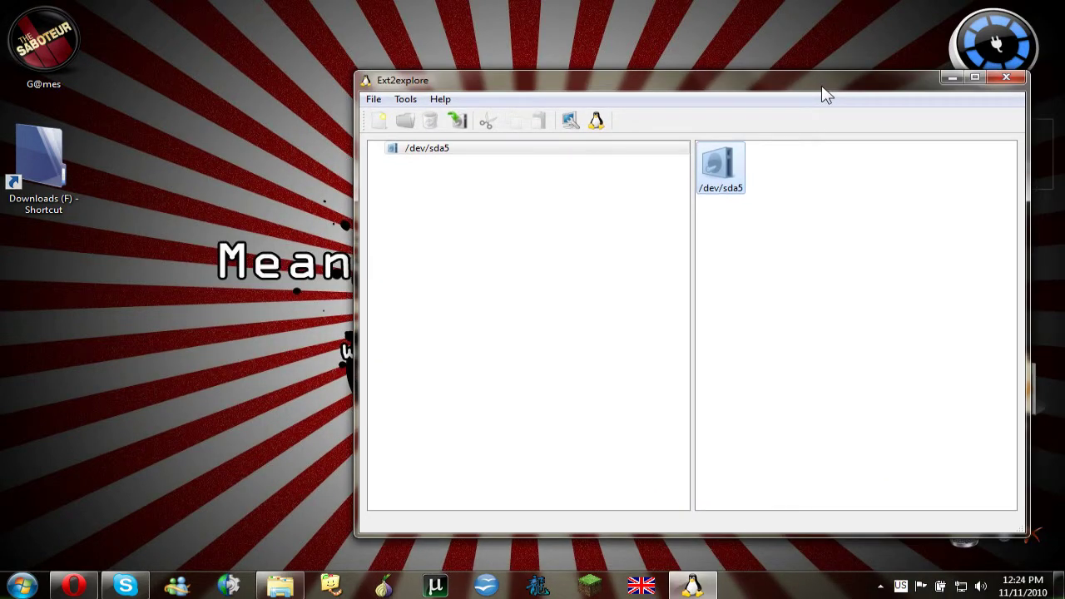
{"action": "left_click_drag", "start_coordinate": [826, 95], "coordinate": [704, 99]}
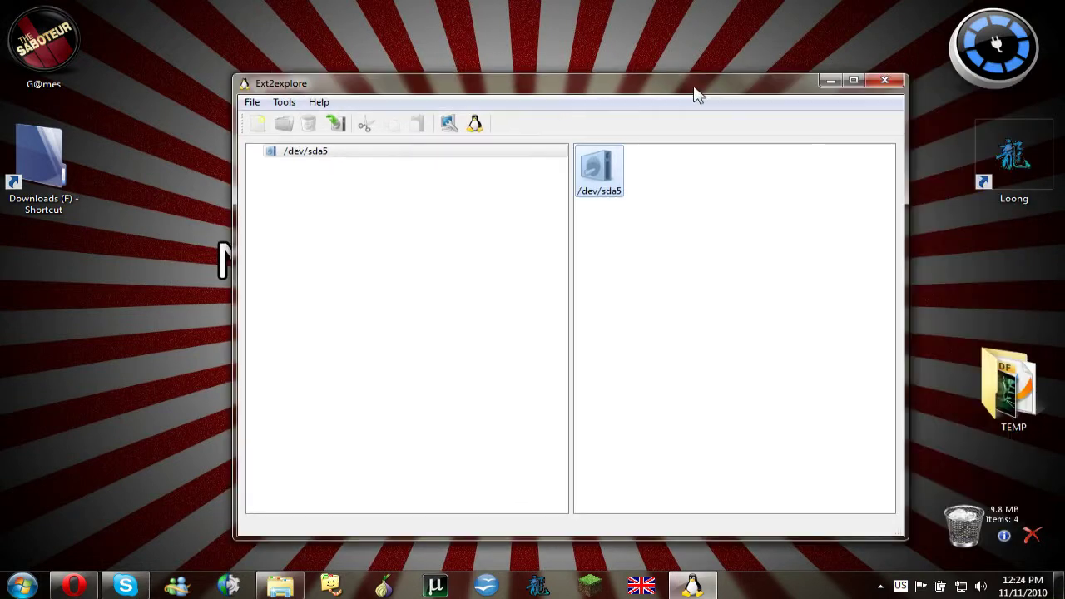
Open /dev/sda5's root folder and deny the ZoneAlarm internet access alert.
{"action": "double_click", "coordinate": [617, 178]}
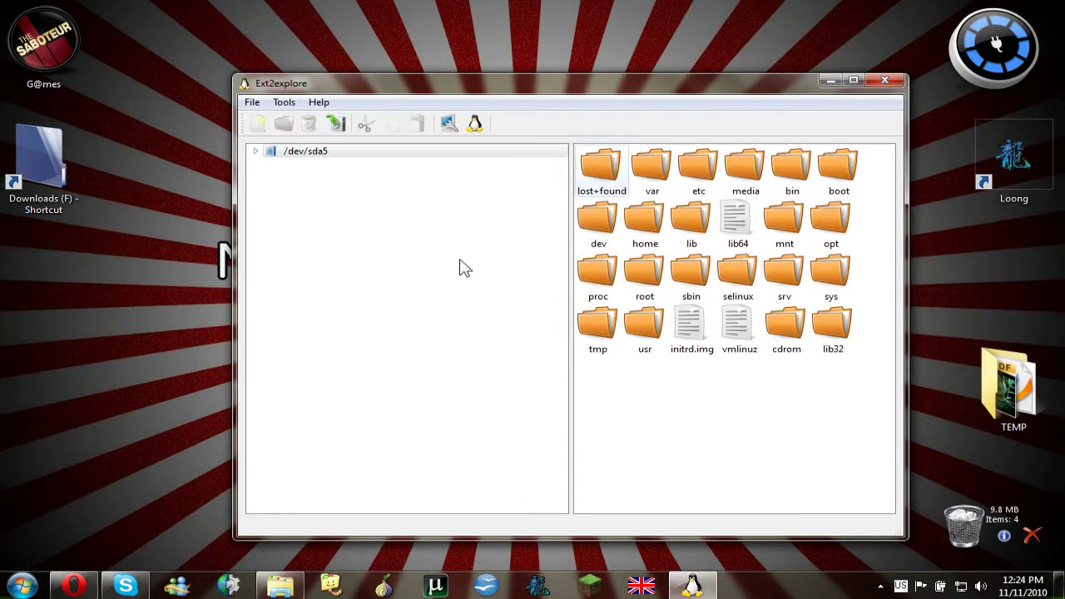
{"action": "left_click", "coordinate": [258, 152]}
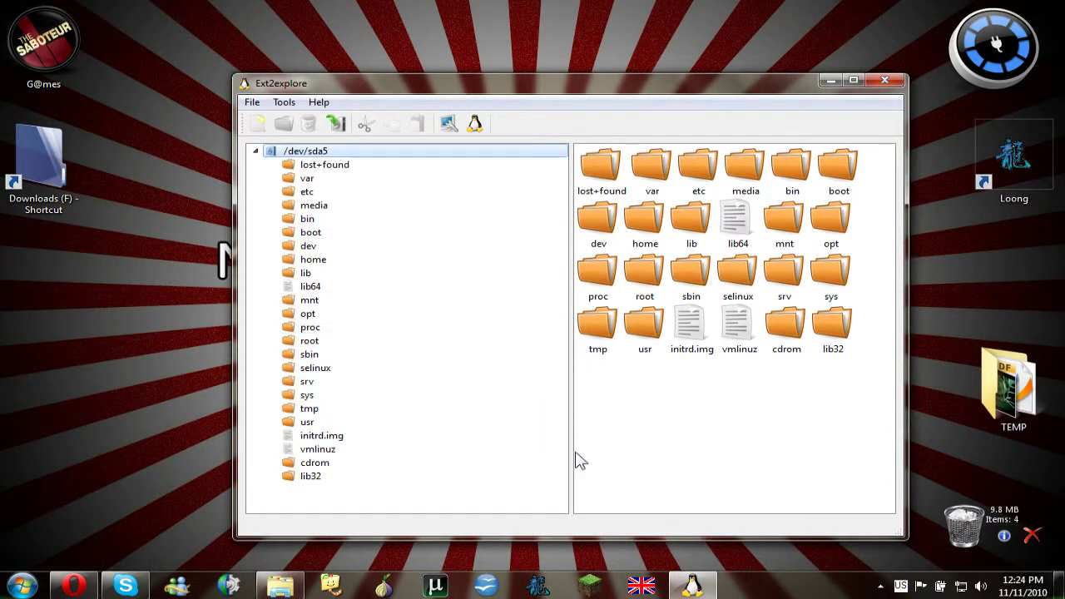
{"action": "double_click", "coordinate": [644, 291]}
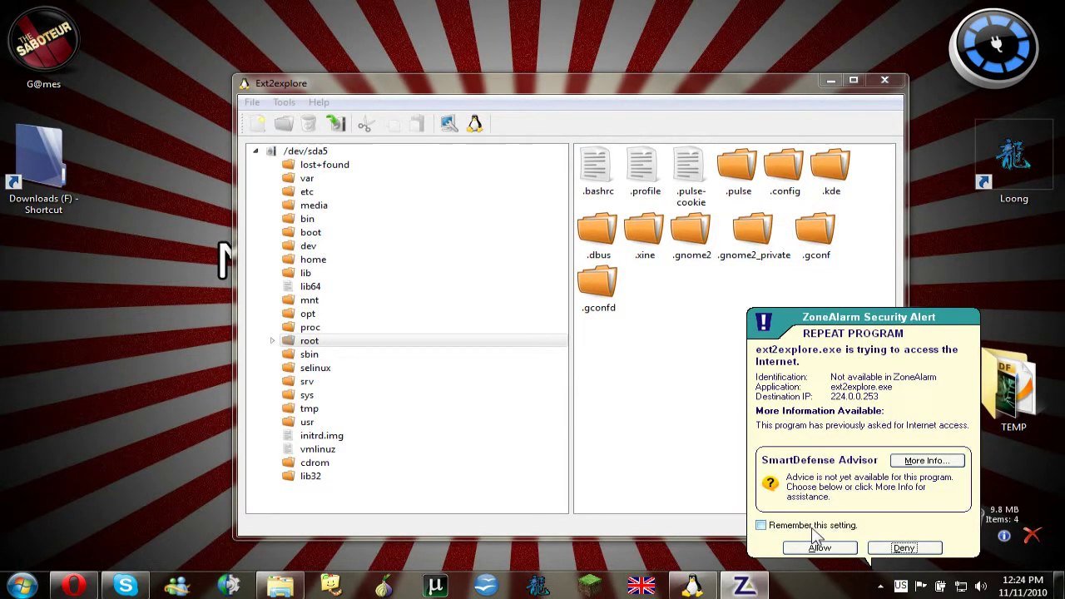
{"action": "left_click", "coordinate": [905, 548]}
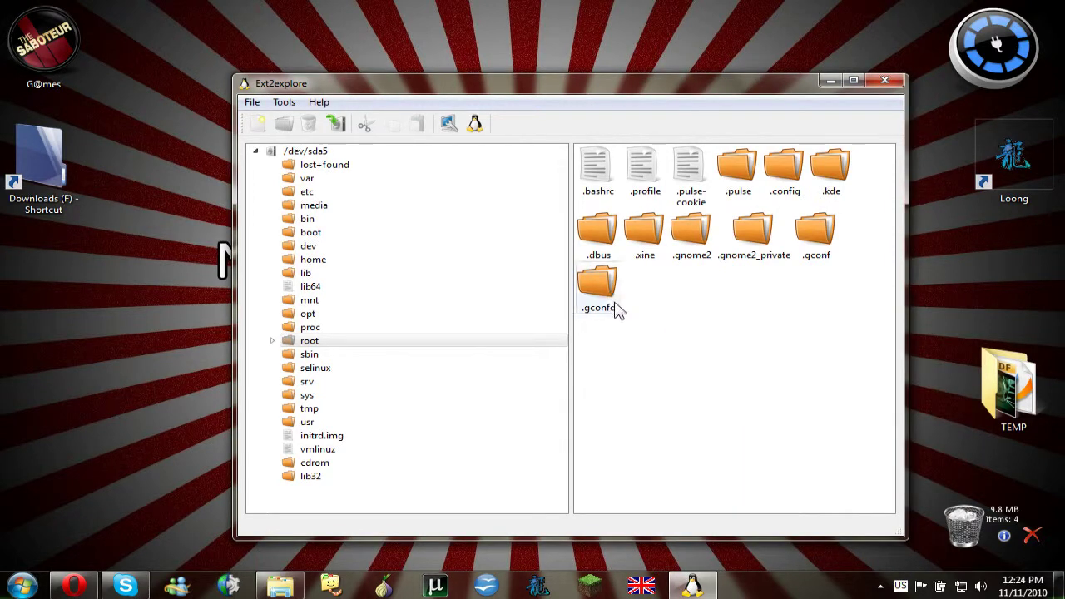
Save the .kde folder to the Desktop.
{"action": "left_click", "coordinate": [837, 164]}
{"action": "right_click", "coordinate": [836, 164]}
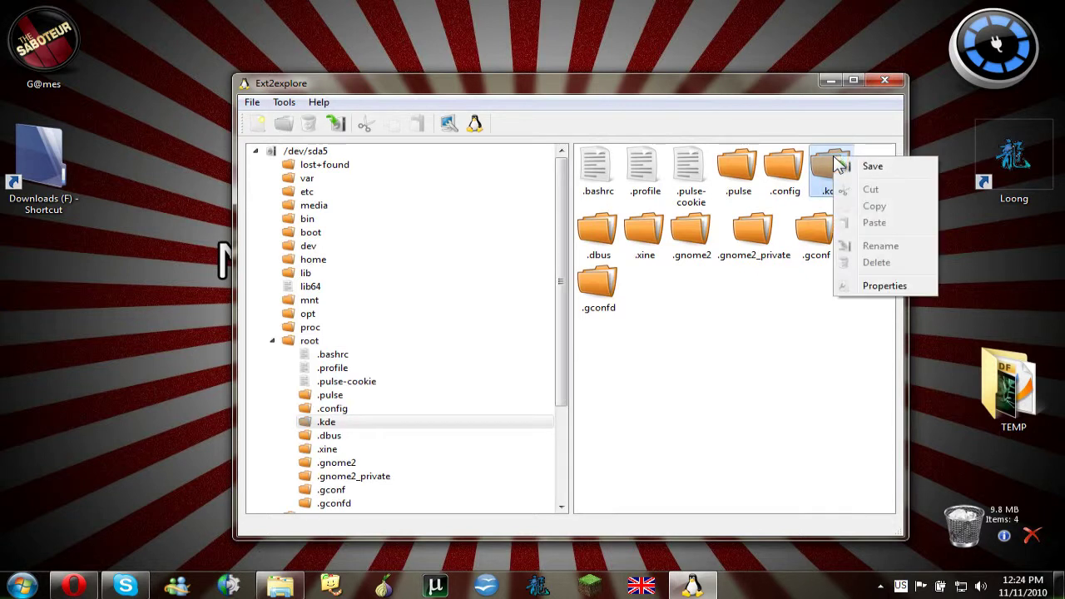
{"action": "left_click", "coordinate": [853, 166]}
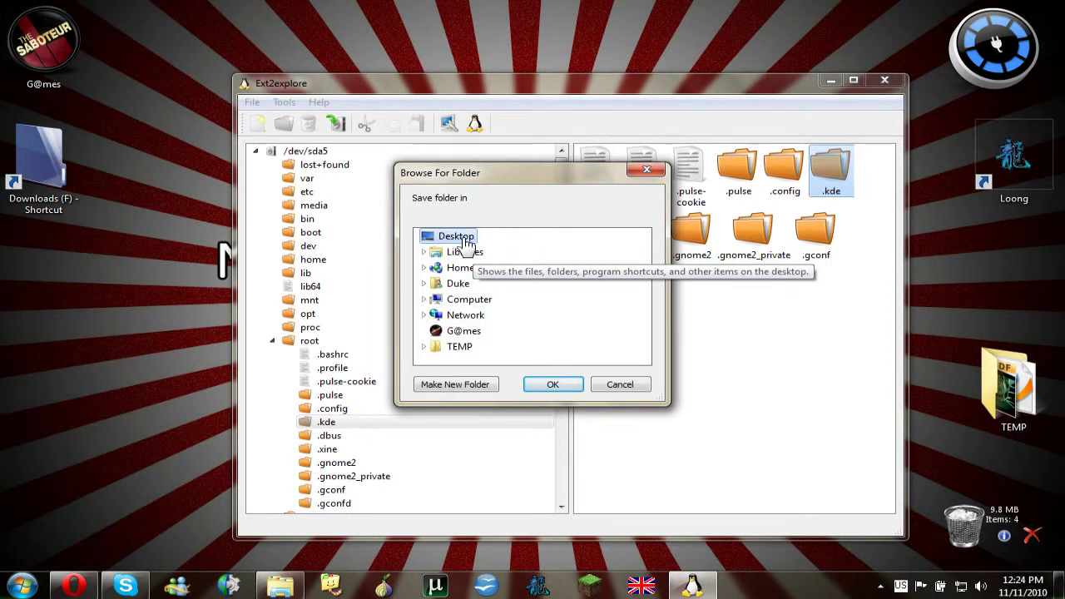
{"action": "left_click", "coordinate": [562, 394]}
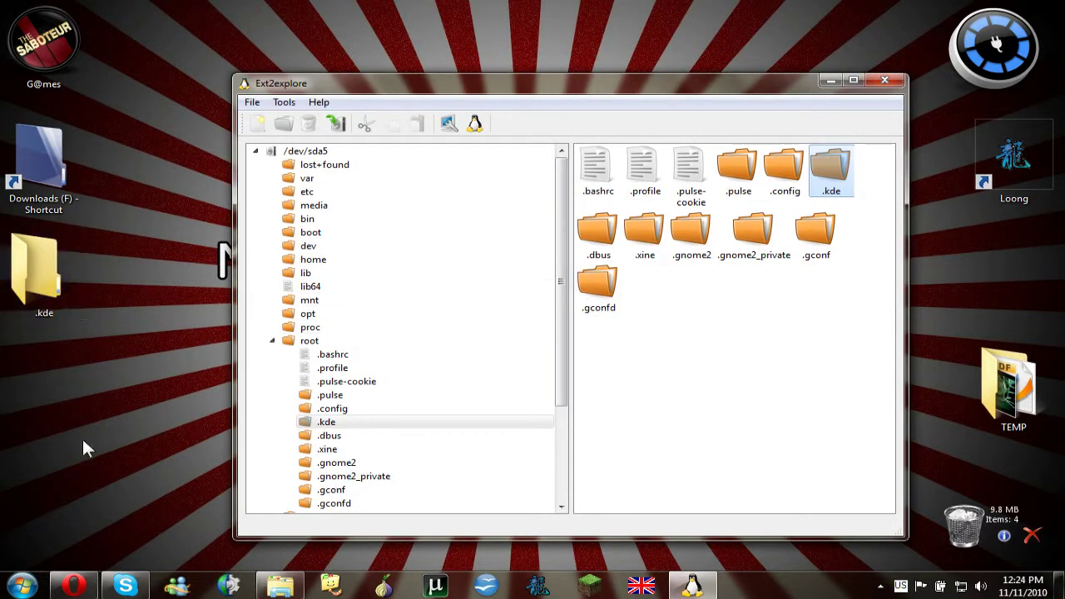
Collapse the root and /dev/sda5 branches in the left folder tree.
{"action": "left_click_drag", "start_coordinate": [7, 448], "coordinate": [118, 251]}
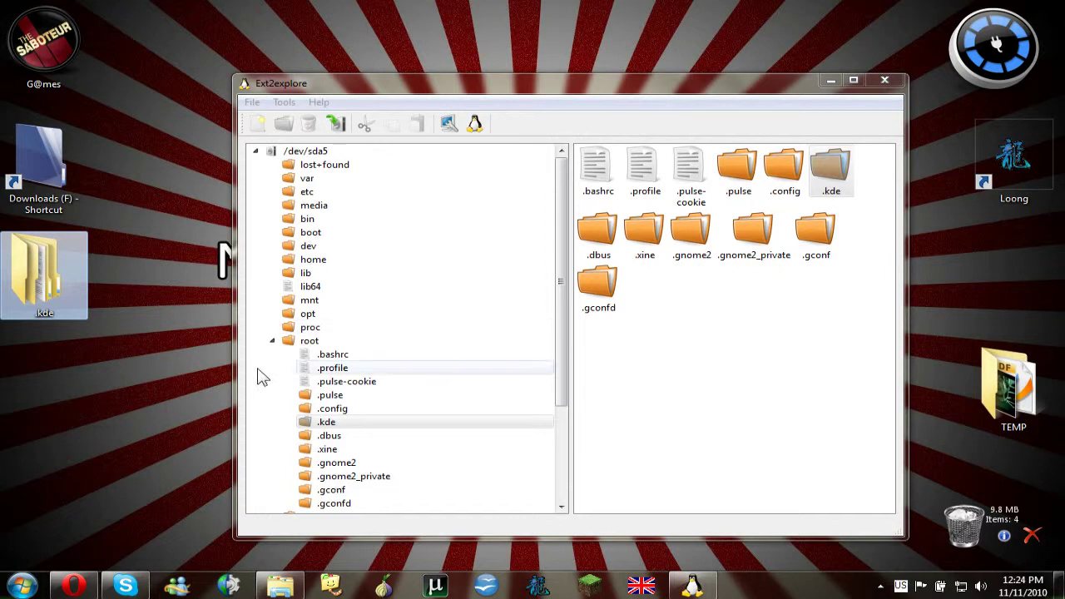
{"action": "left_click", "coordinate": [273, 341]}
{"action": "left_click", "coordinate": [255, 150]}
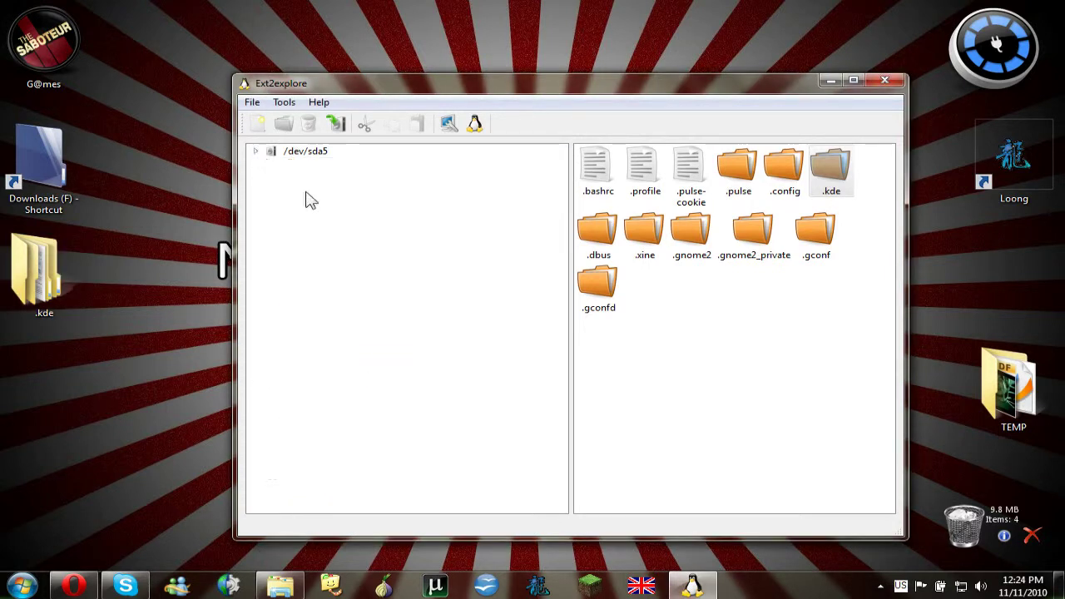